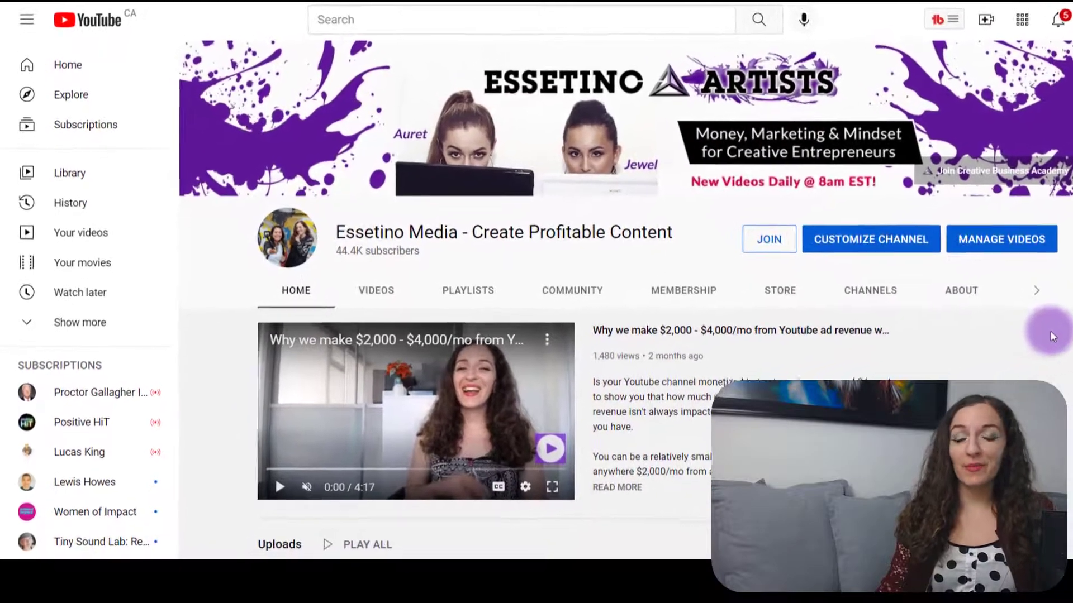
- Go to the Channel playlists page and start a new playlist with Public visibility
{"action": "scroll", "coordinate": [475, 321], "scroll_direction": "down", "scroll_amount": 4}
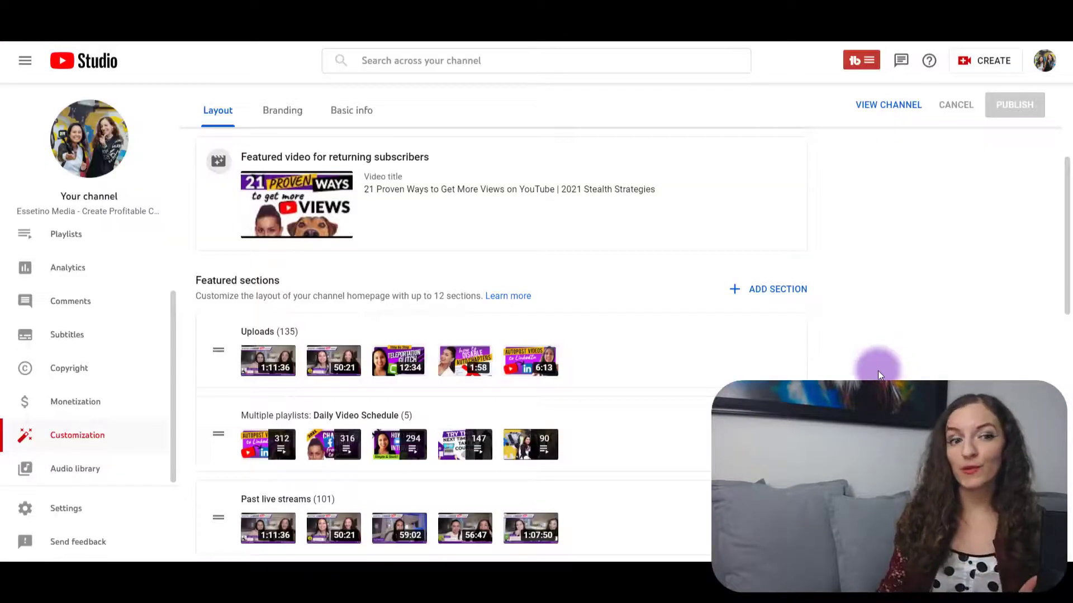
{"action": "scroll", "coordinate": [70, 313], "scroll_direction": "up", "scroll_amount": 2}
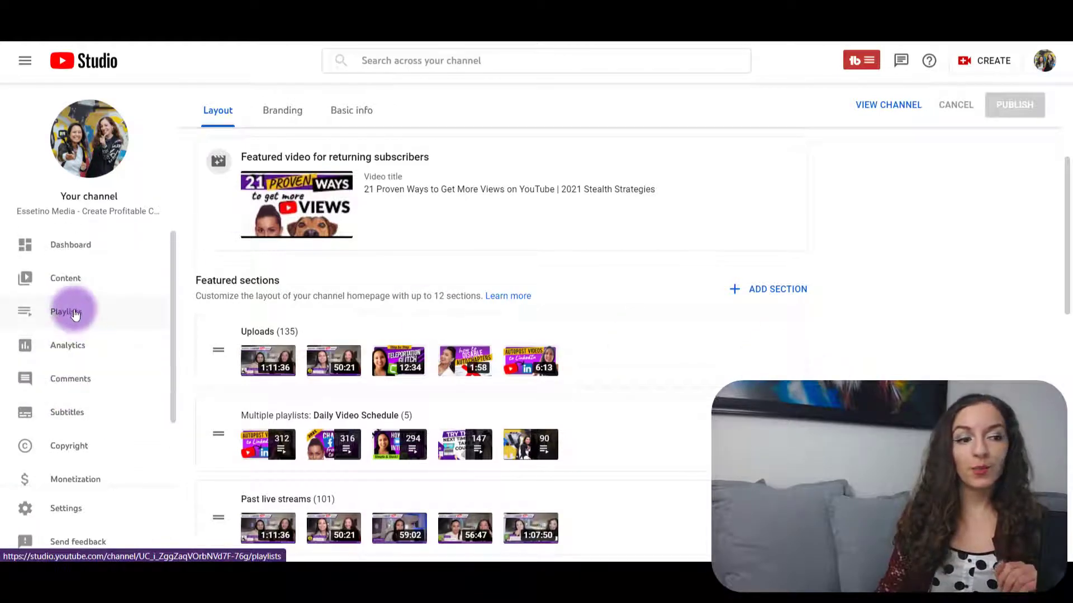
{"action": "left_click", "coordinate": [74, 314]}
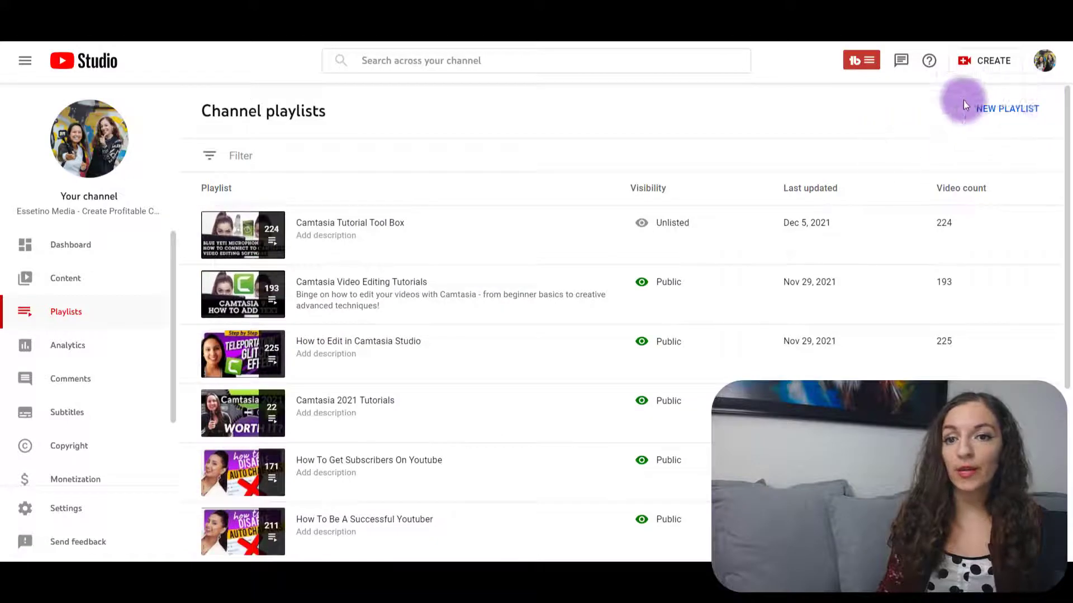
{"action": "left_click", "coordinate": [1007, 109]}
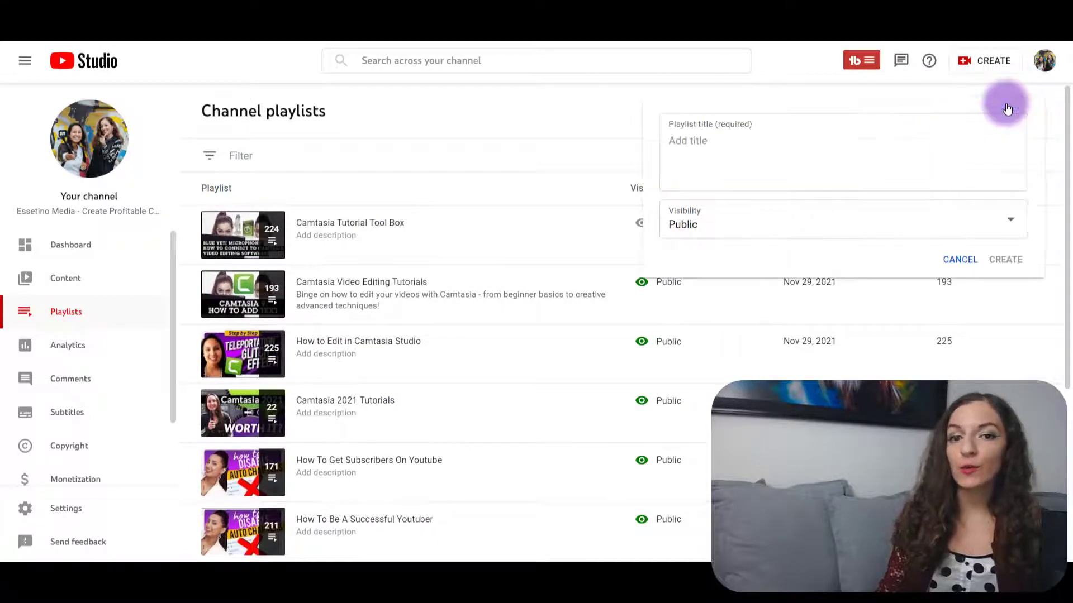
- Create the Public playlist 'Essetino Media Recent Uploads: START HERE 👇' with a pointing-down emoji
{"action": "left_click", "coordinate": [794, 141]}
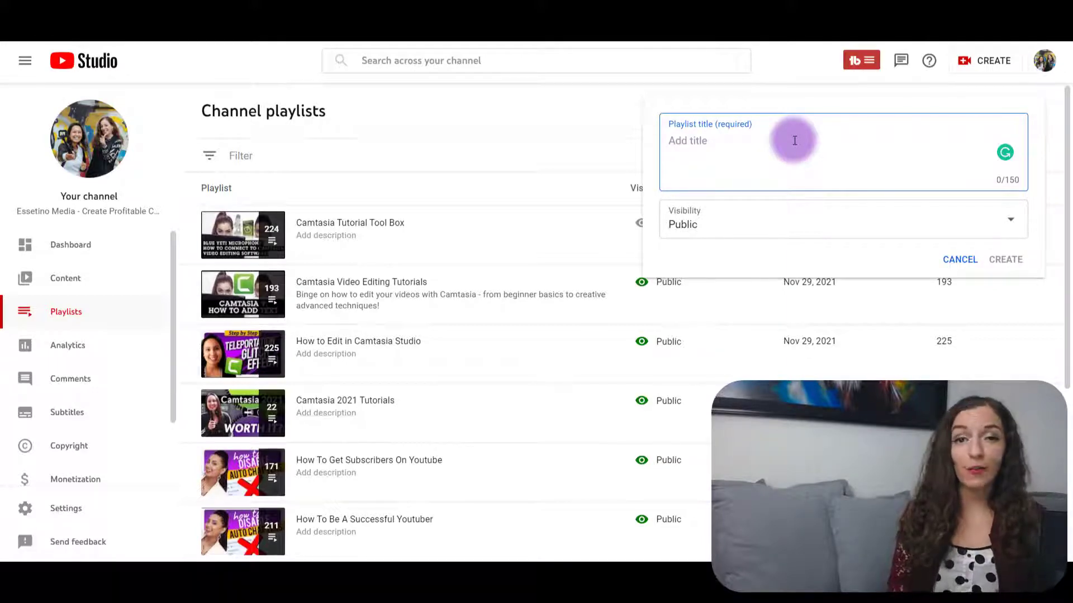
{"action": "type", "text": "Es"}
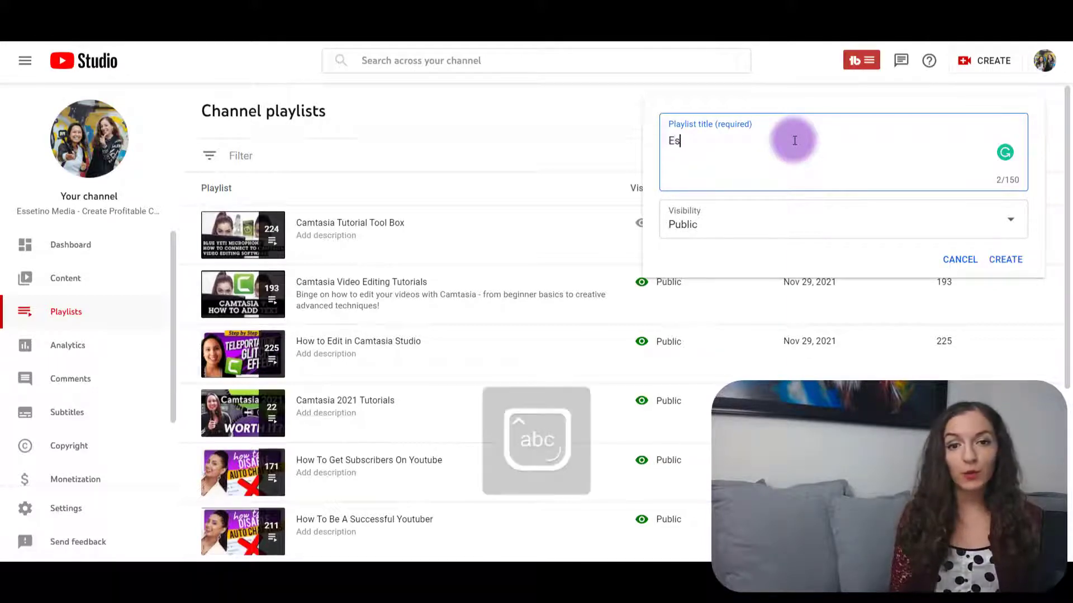
{"action": "type", "text": "setin"}
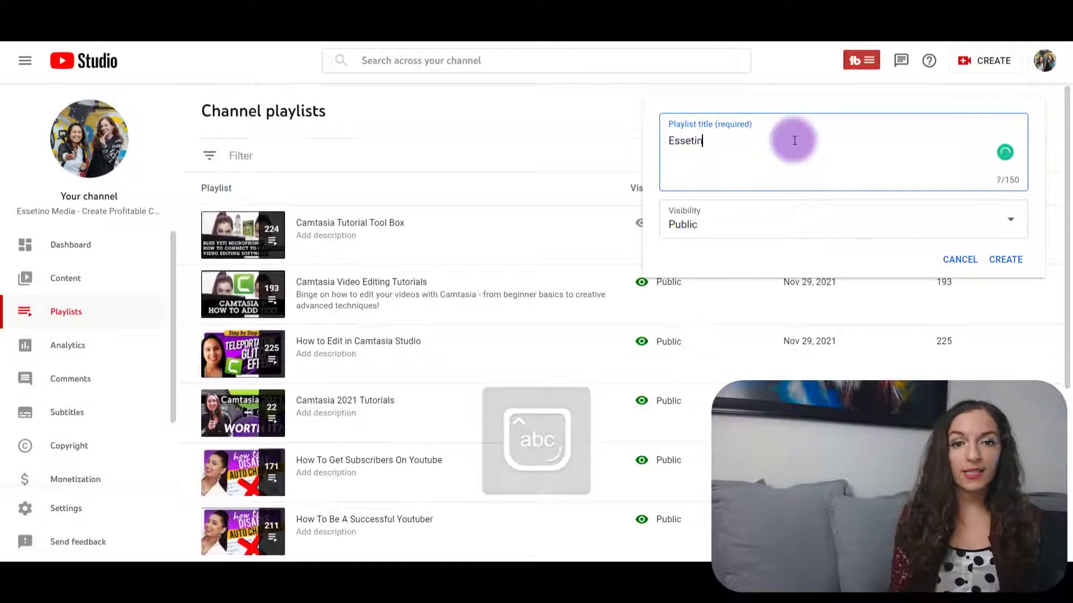
{"action": "type", "text": "o Media Rec"}
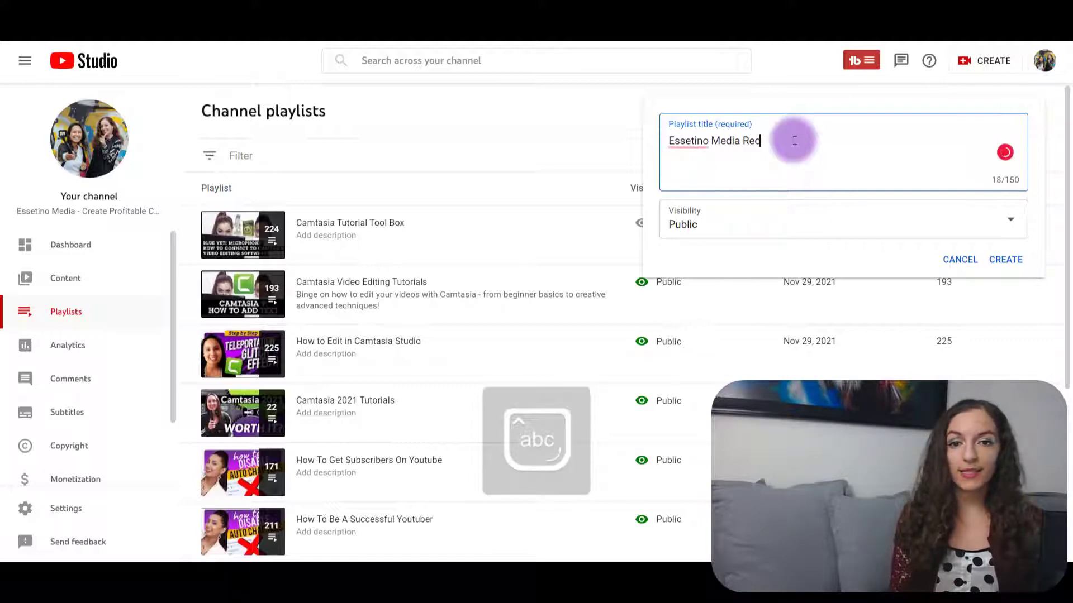
{"action": "type", "text": "ent Uploads"}
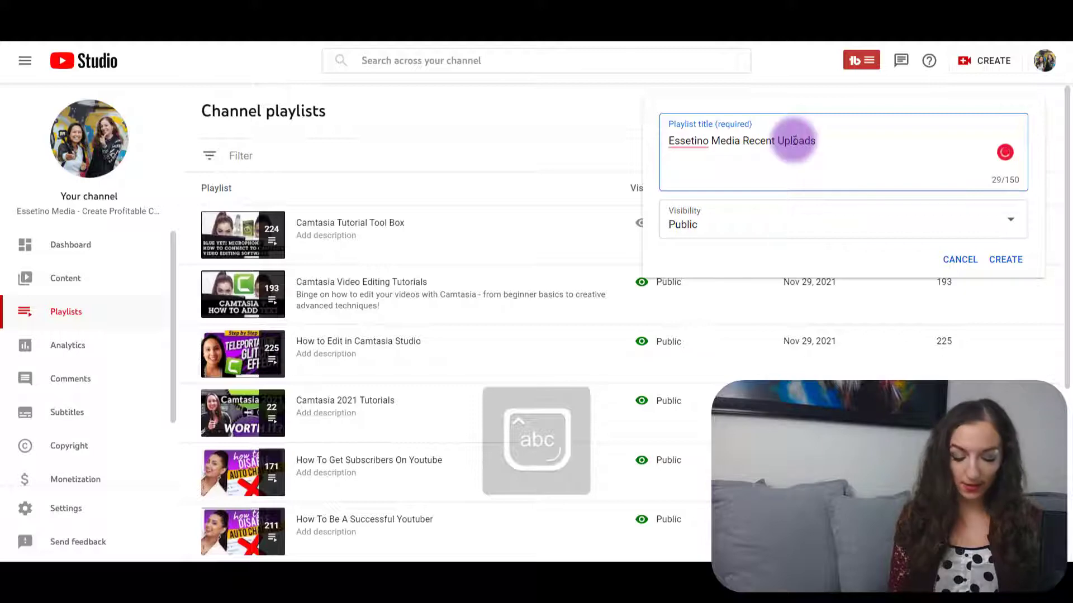
{"action": "type", "text": " - ST"}
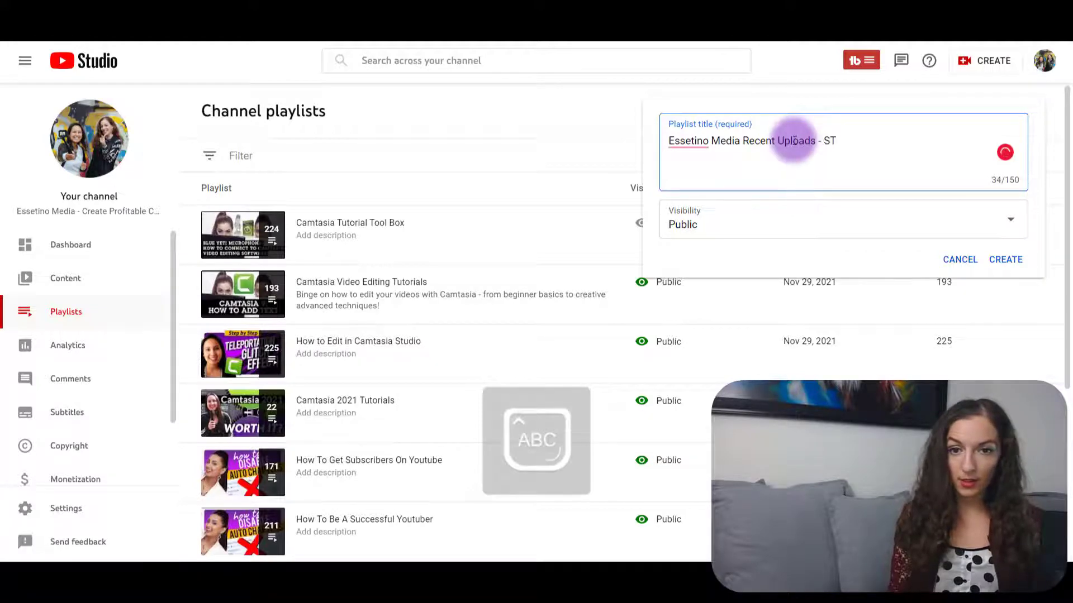
{"action": "type", "text": "A"}
{"action": "key", "text": "BackSpace"}
{"action": "key", "text": "BackSpace"}
{"action": "key", "text": "BackSpace"}
{"action": "key", "text": "BackSpace"}
{"action": "key", "text": "BackSpace"}
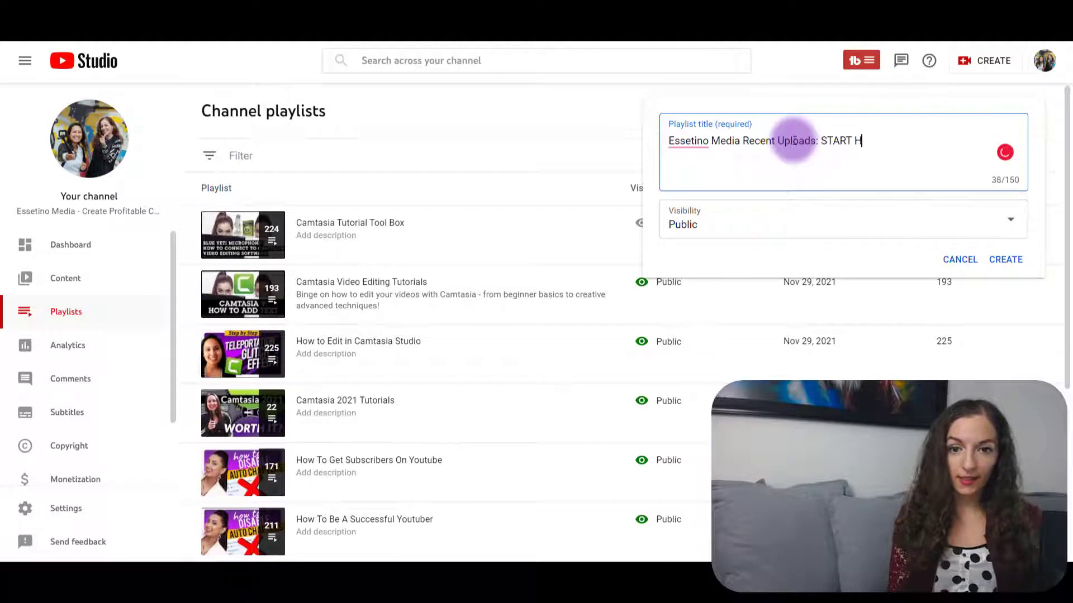
{"action": "key", "text": "super+period"}
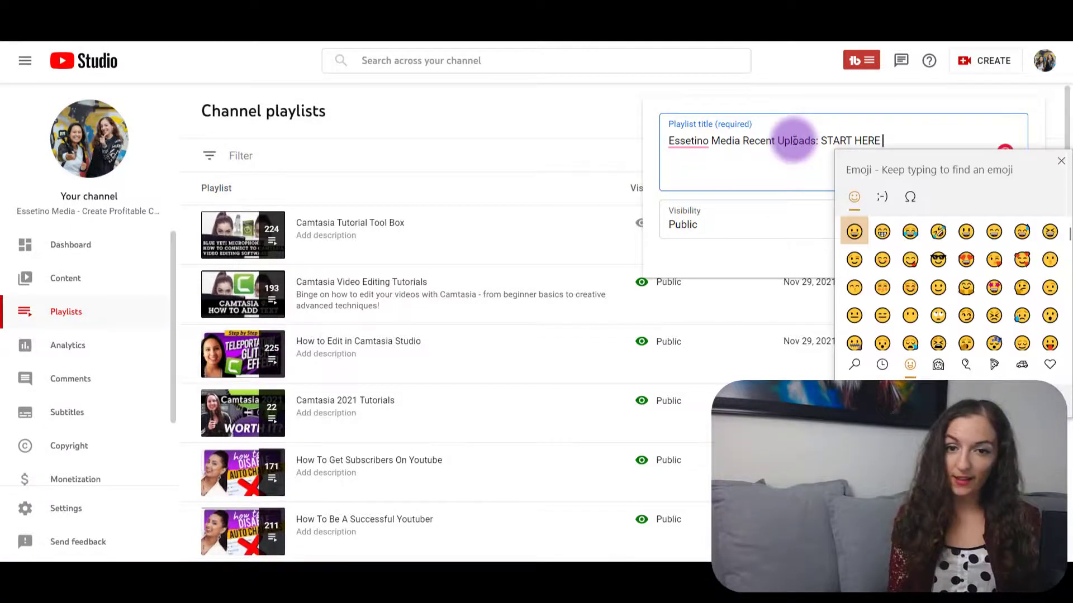
{"action": "type", "text": "DOWN"}
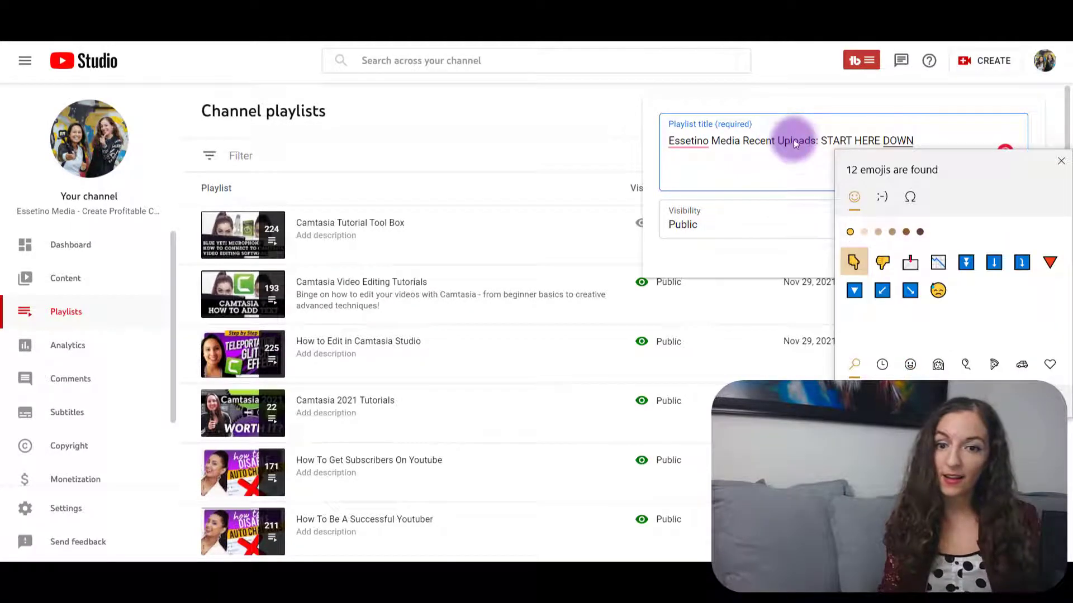
{"action": "left_click", "coordinate": [851, 261]}
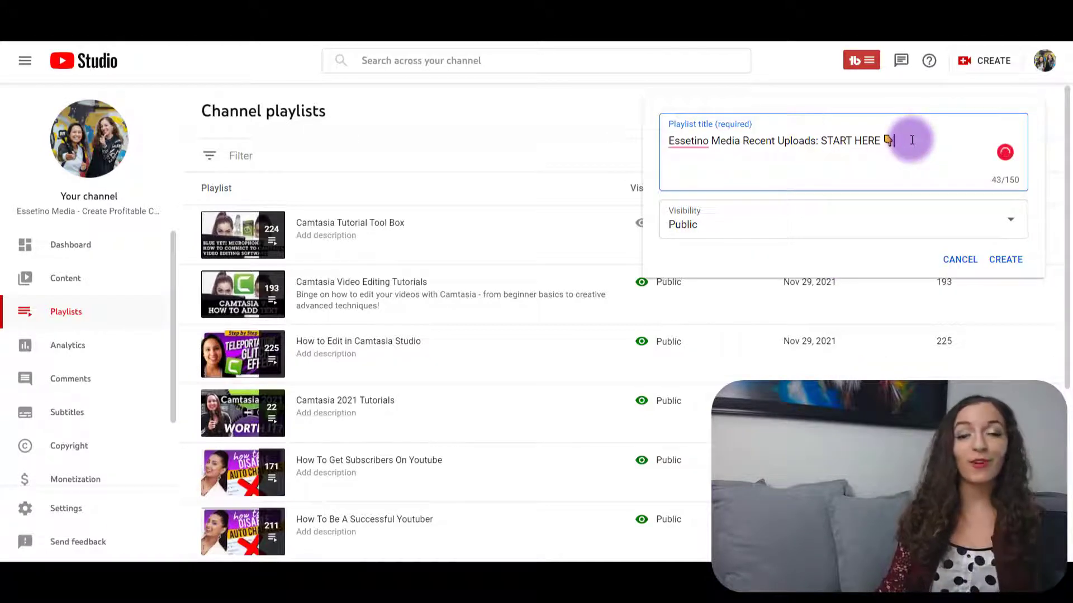
{"action": "left_click", "coordinate": [1008, 262]}
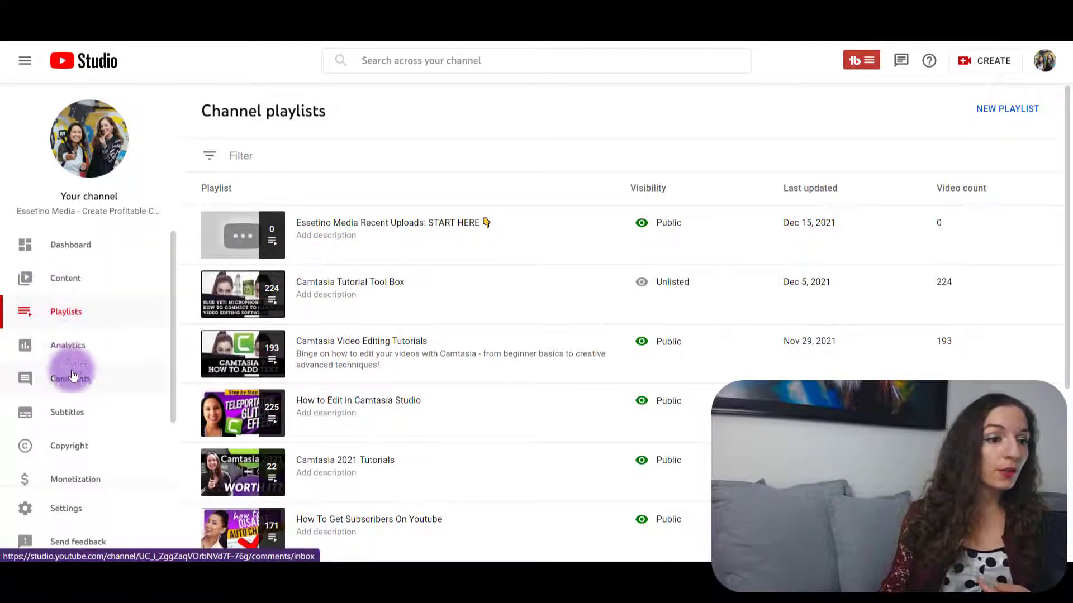
- Open the Video details page of the newest upload, the Camtasia 2021 teleportation glitch video
{"action": "left_click", "coordinate": [72, 287]}
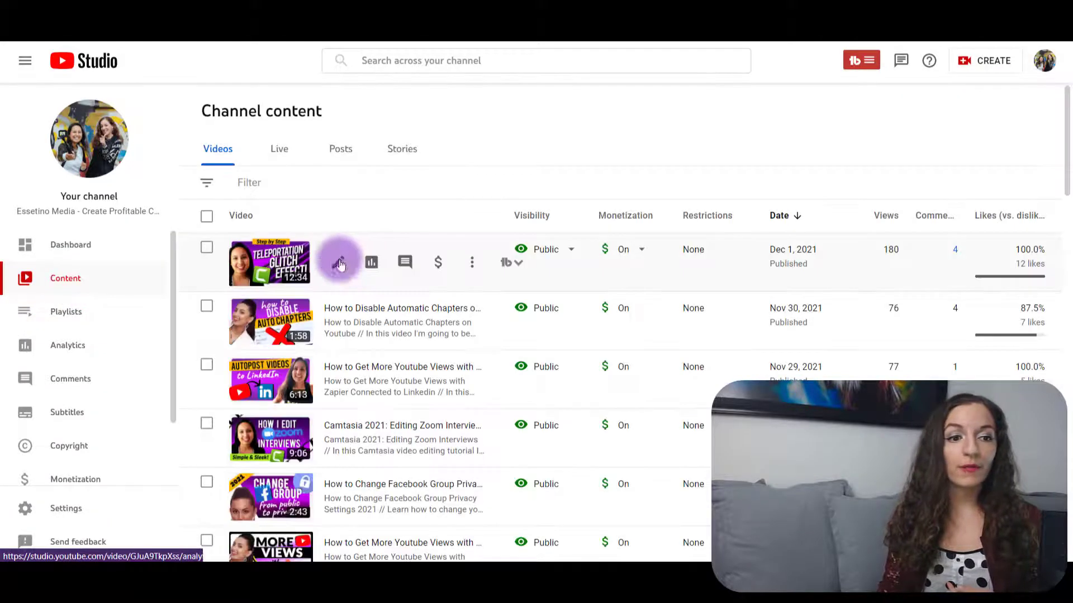
{"action": "mouse_move", "coordinate": [347, 247]}
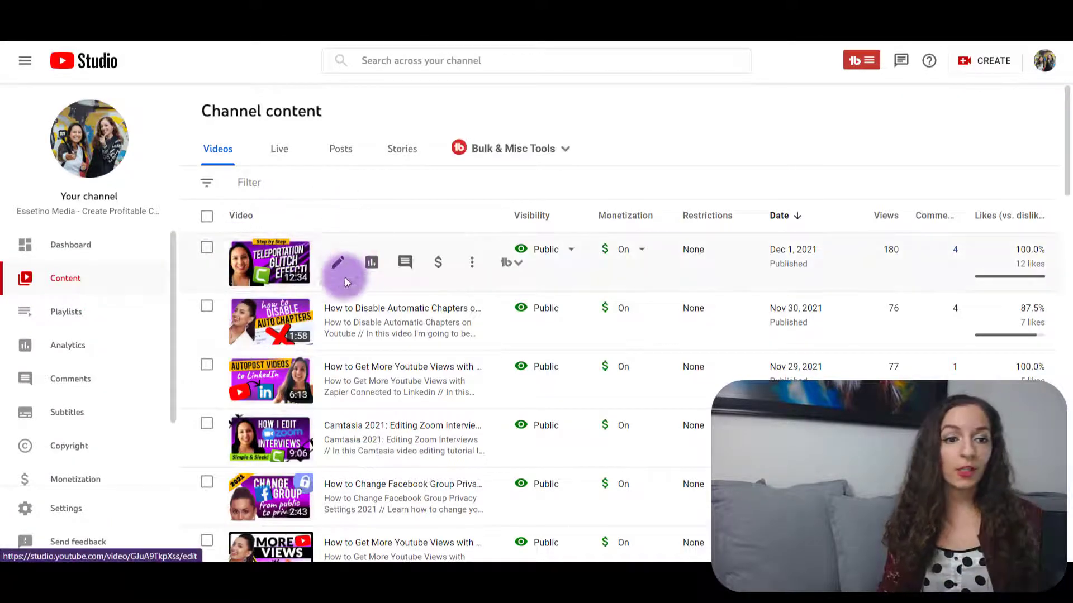
{"action": "left_click", "coordinate": [338, 267]}
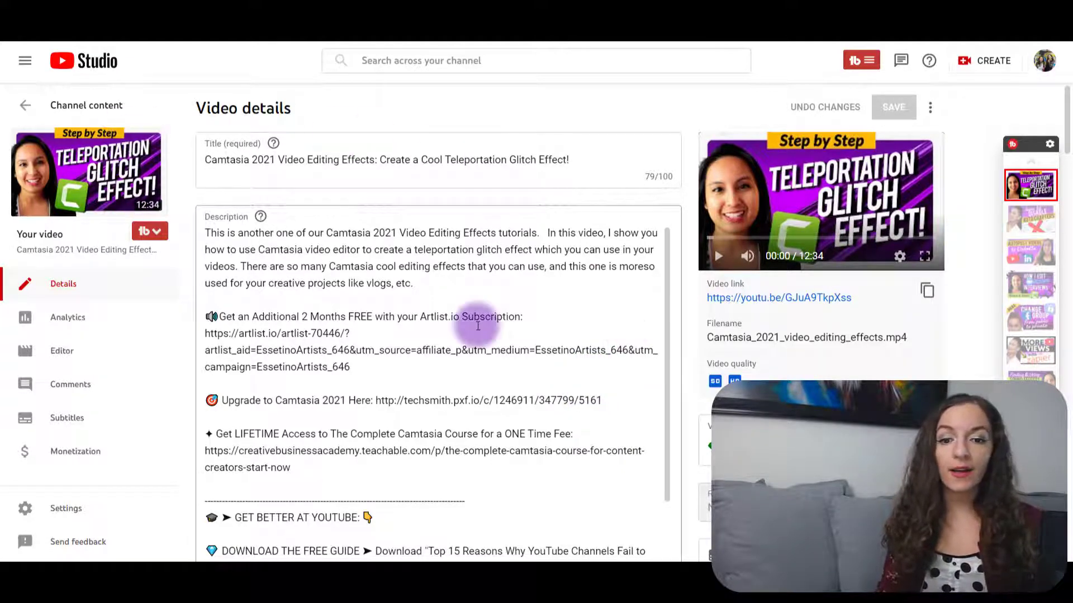
- Add the glitch video to the Recent Uploads START HERE playlist, save, and return to Channel content
{"action": "scroll", "coordinate": [804, 335], "scroll_direction": "down", "scroll_amount": 3}
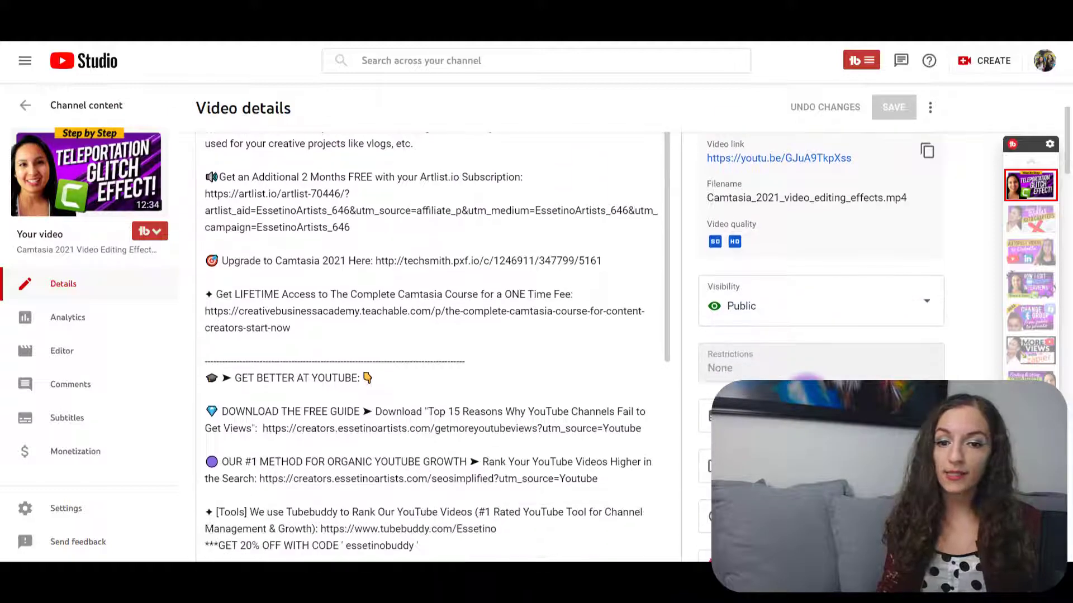
{"action": "scroll", "coordinate": [436, 346], "scroll_direction": "down", "scroll_amount": 10}
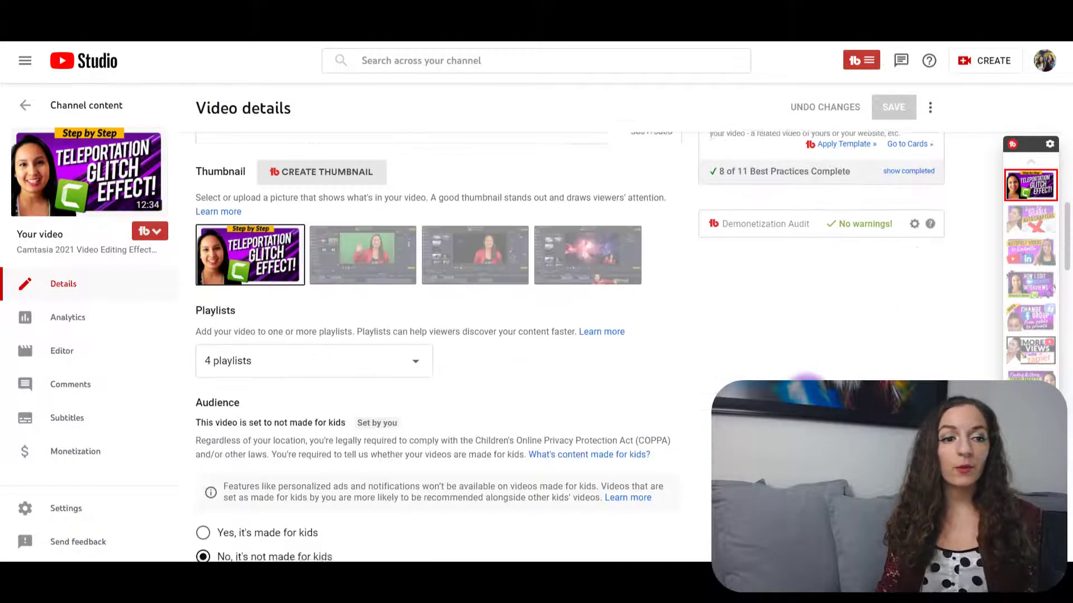
{"action": "scroll", "coordinate": [435, 335], "scroll_direction": "up", "scroll_amount": 3}
{"action": "scroll", "coordinate": [436, 335], "scroll_direction": "down", "scroll_amount": 2}
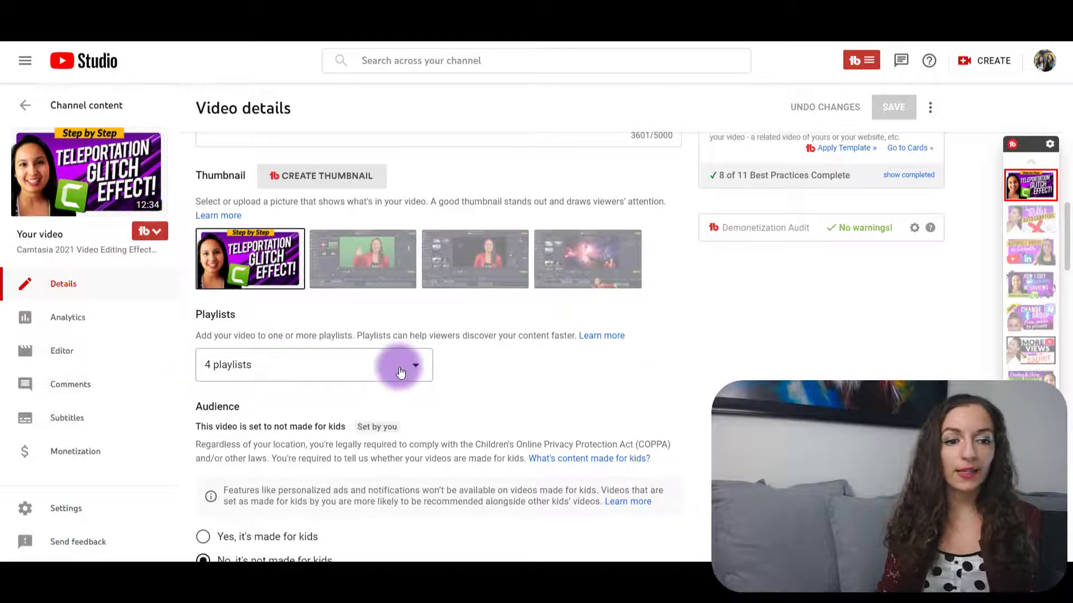
{"action": "left_click", "coordinate": [416, 357]}
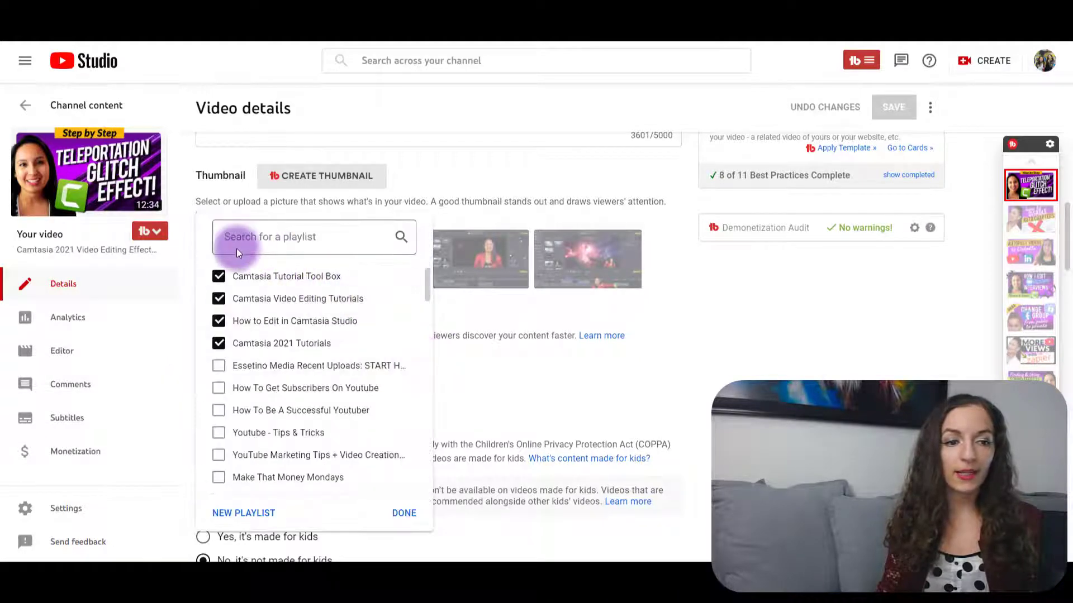
{"action": "left_click", "coordinate": [219, 365]}
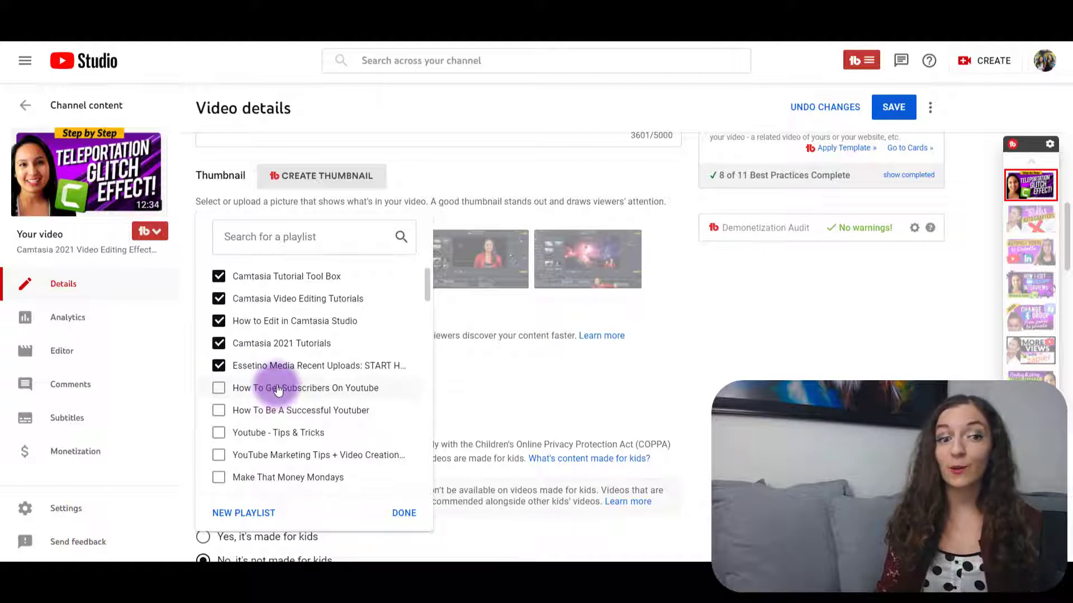
{"action": "left_click", "coordinate": [407, 510]}
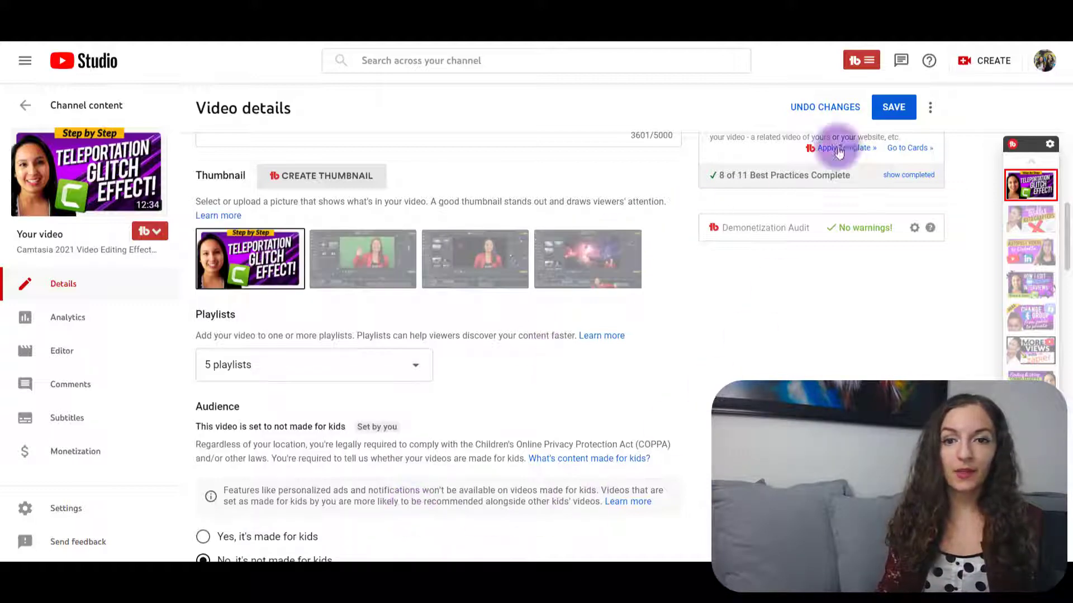
{"action": "left_click", "coordinate": [893, 109]}
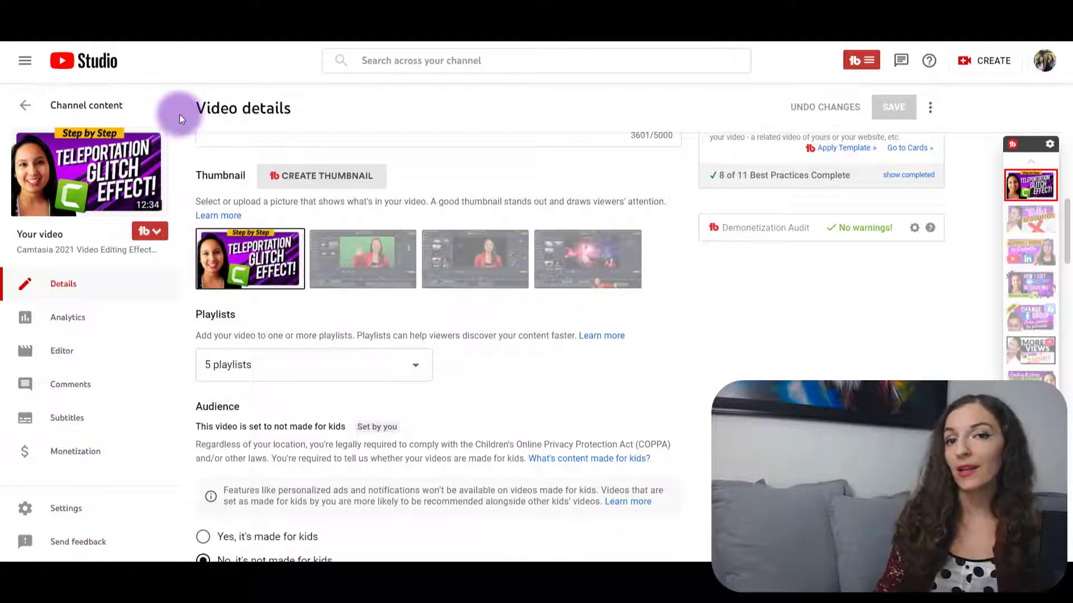
{"action": "left_click", "coordinate": [121, 104]}
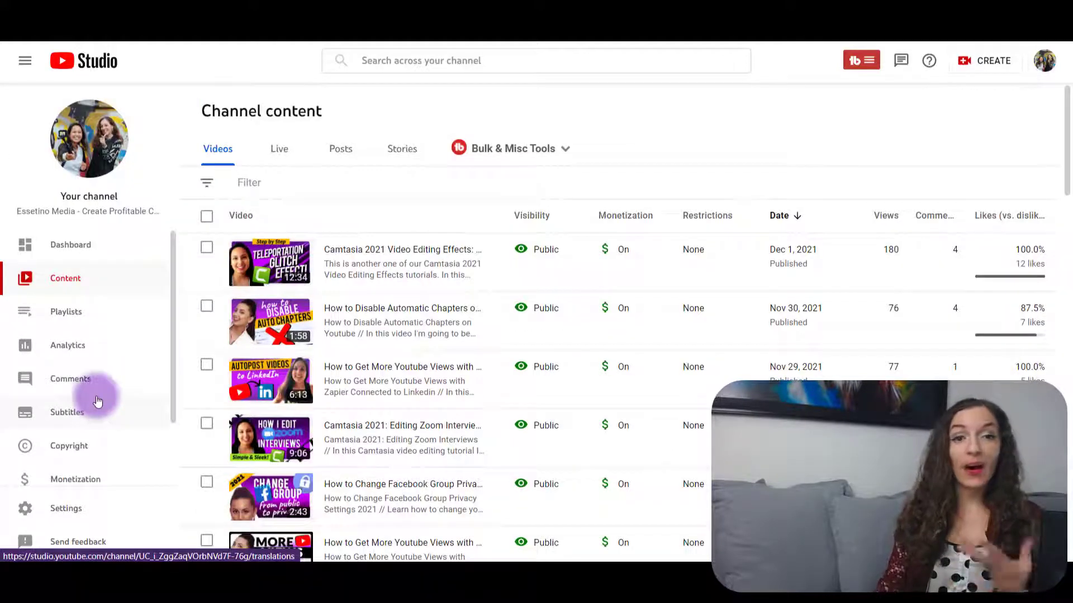
{"action": "scroll", "coordinate": [98, 402], "scroll_direction": "down", "scroll_amount": 2}
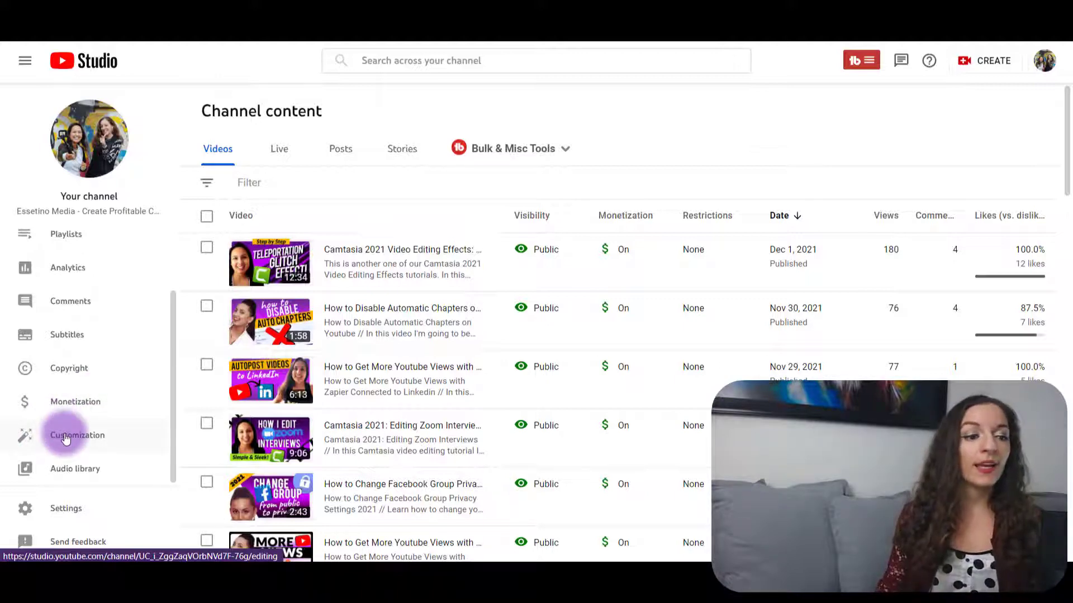
- In Customization, add a Single playlist section showing 'Essetino Media Recent Uploads: START HERE 👇'
{"action": "left_click", "coordinate": [161, 434]}
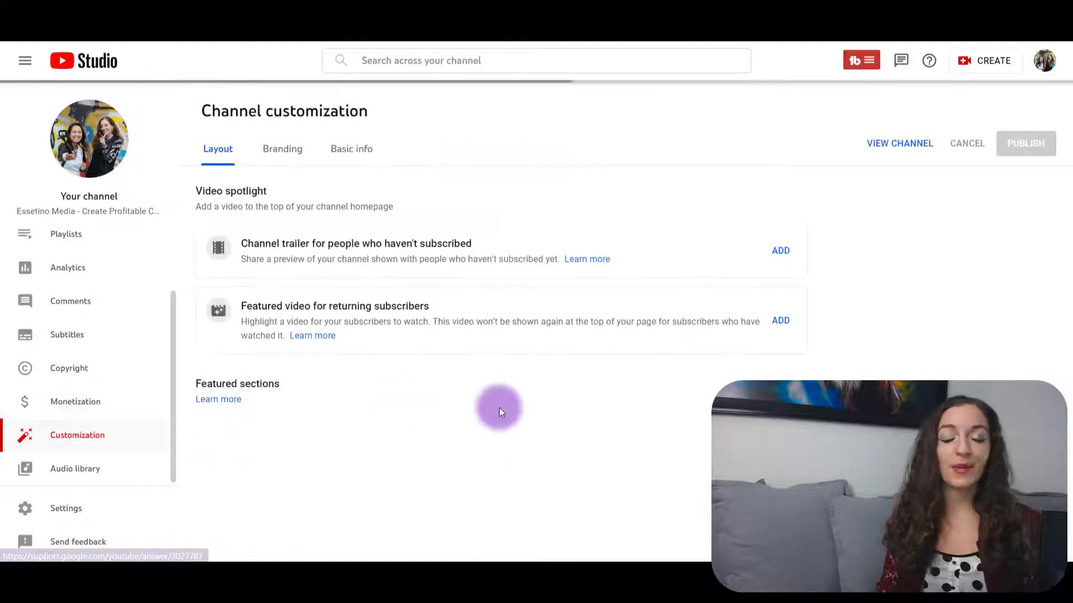
{"action": "scroll", "coordinate": [495, 394], "scroll_direction": "down", "scroll_amount": 4}
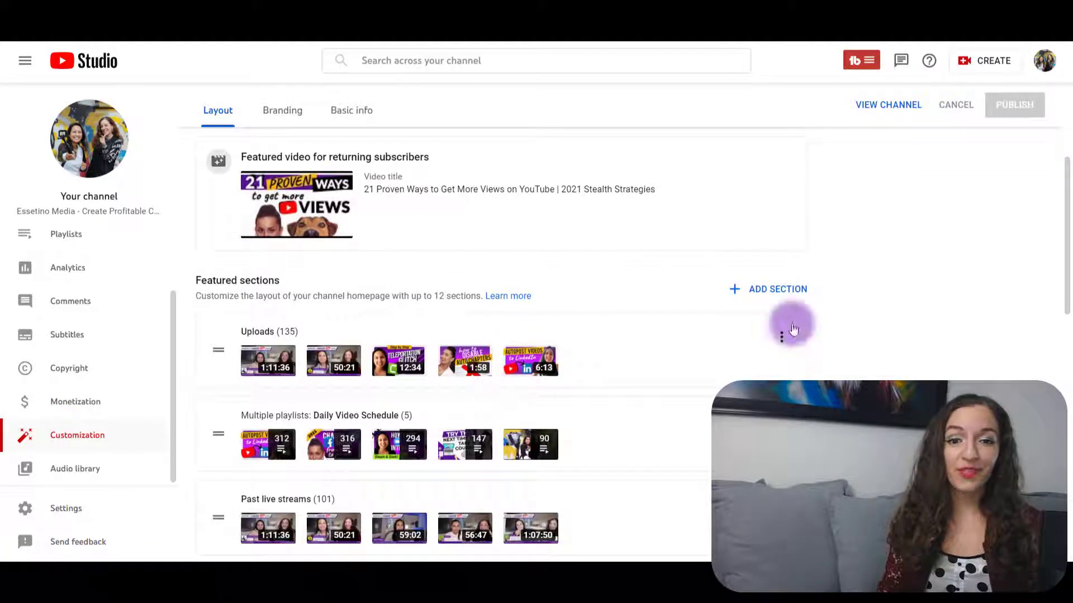
{"action": "left_click", "coordinate": [797, 293]}
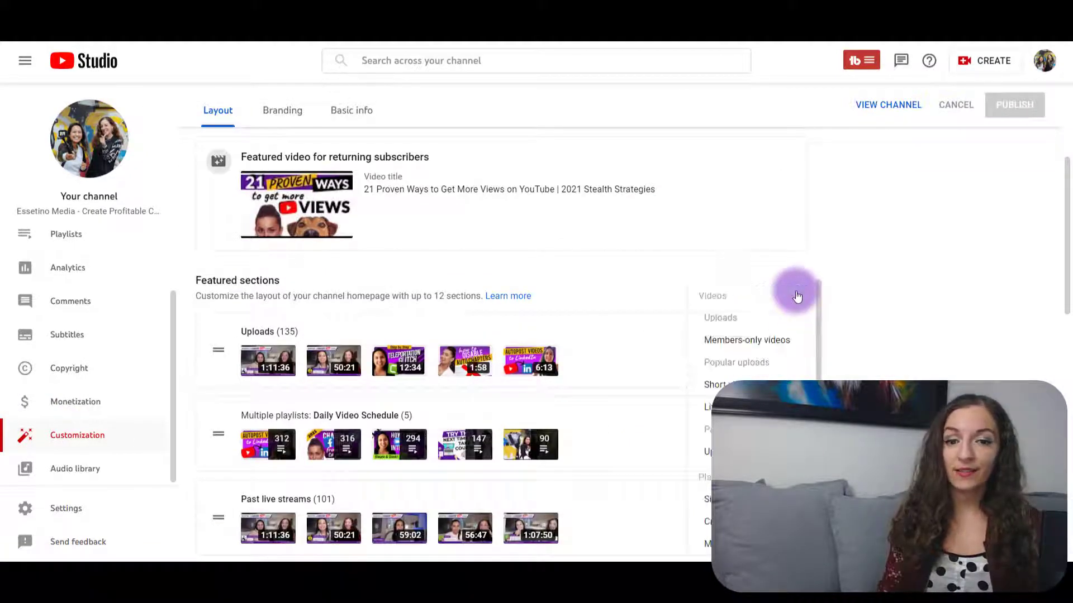
{"action": "left_click", "coordinate": [731, 500]}
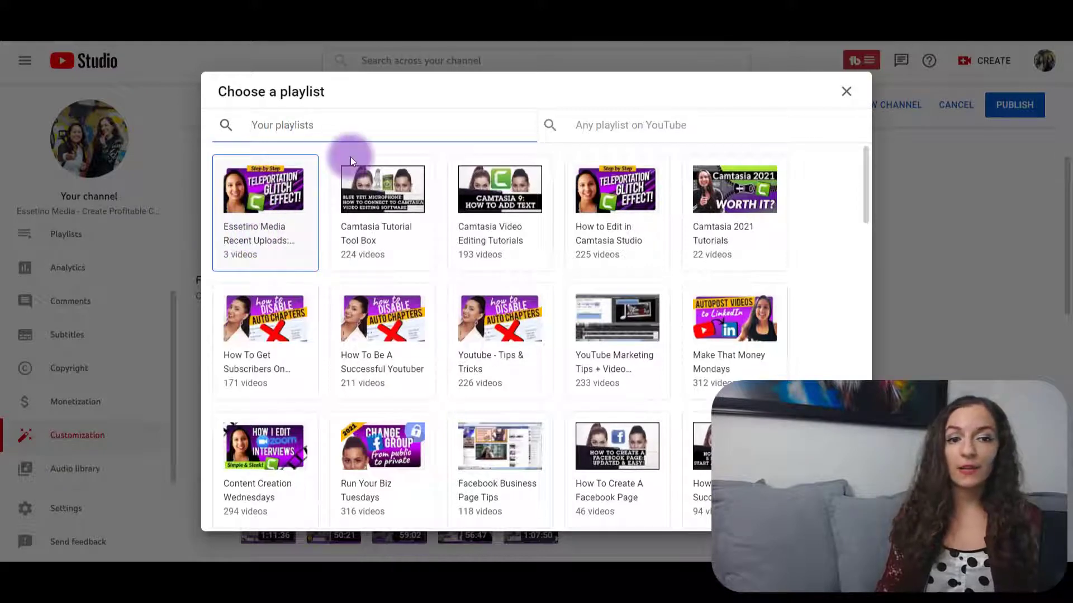
{"action": "left_click", "coordinate": [363, 123]}
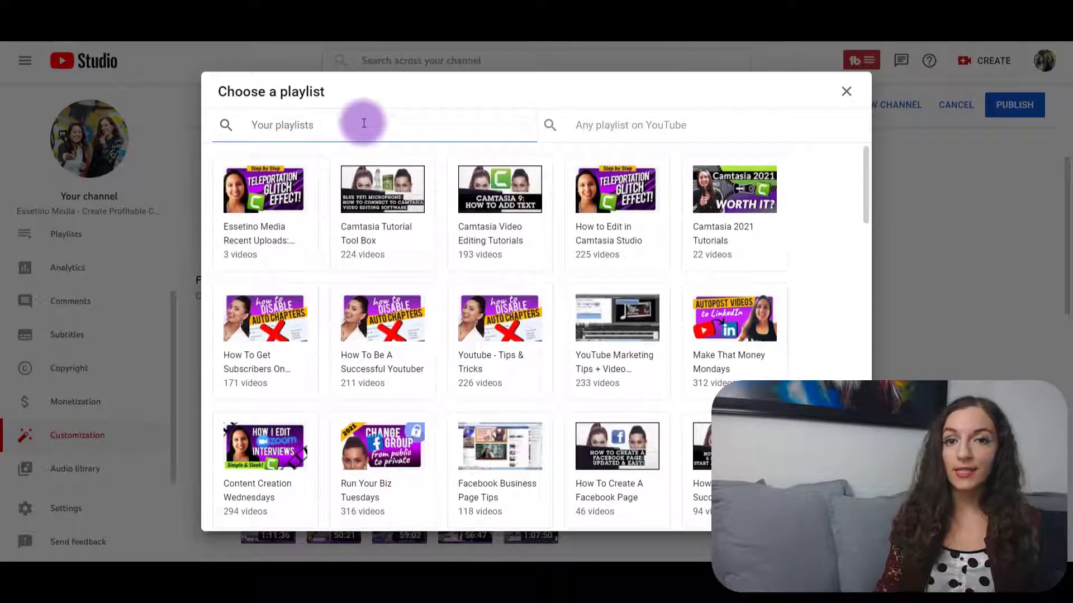
{"action": "left_click", "coordinate": [268, 124]}
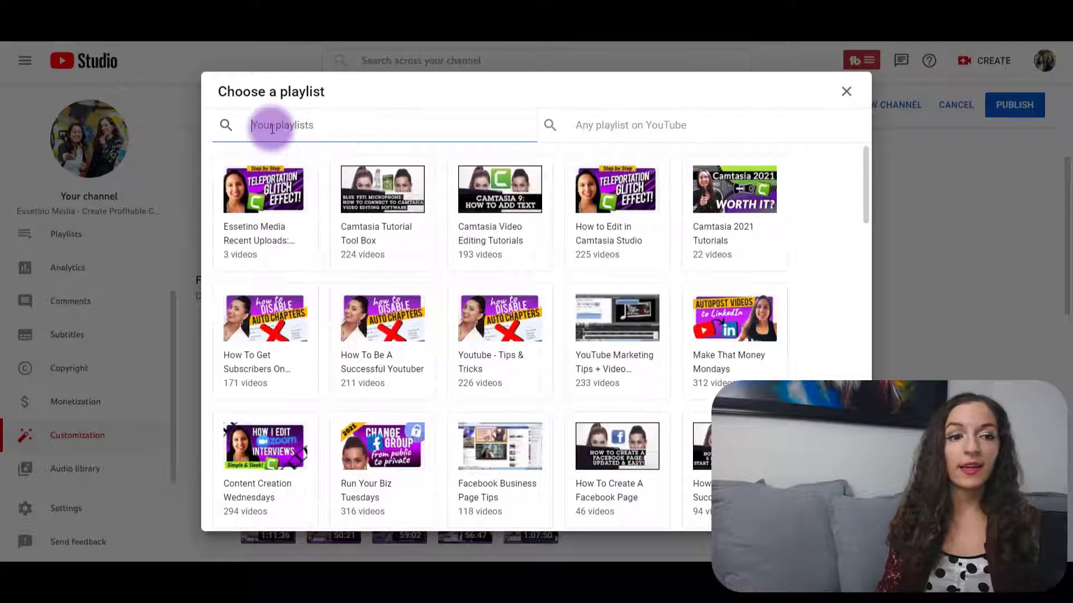
{"action": "left_click", "coordinate": [275, 200]}
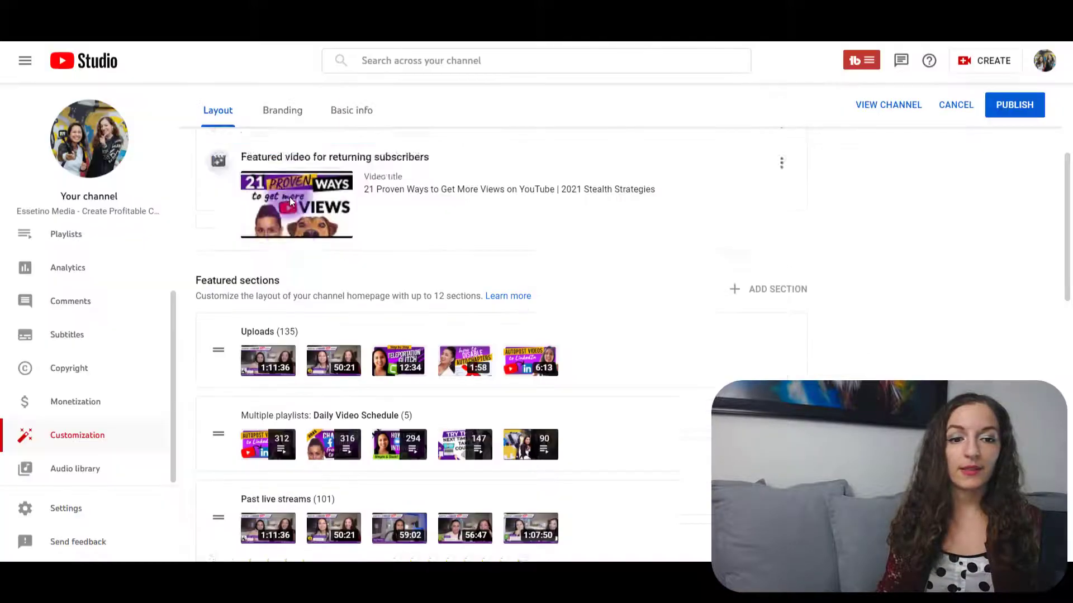
{"action": "scroll", "coordinate": [586, 230], "scroll_direction": "down", "scroll_amount": 1}
- Move the START HERE section to the top of the Featured sections
{"action": "scroll", "coordinate": [853, 345], "scroll_direction": "down", "scroll_amount": 15}
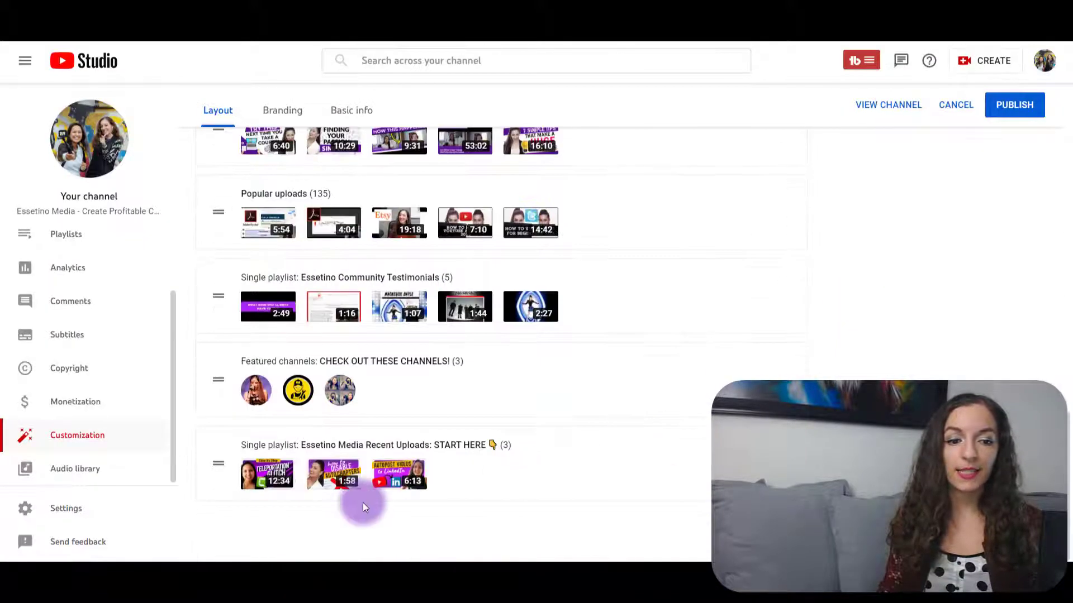
{"action": "left_click_drag", "start_coordinate": [221, 468], "coordinate": [220, 215]}
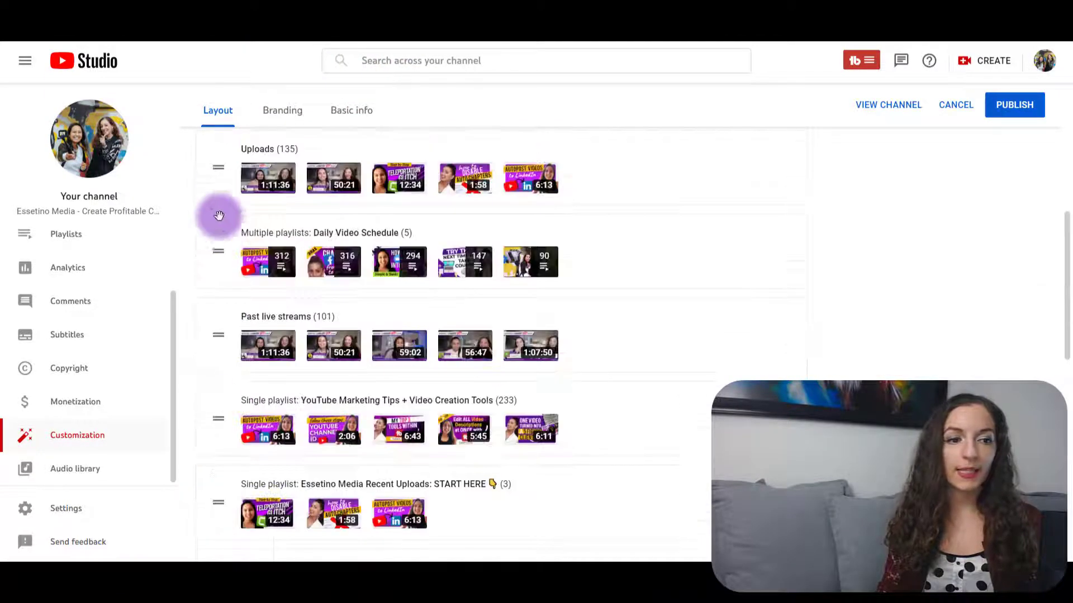
{"action": "left_click_drag", "start_coordinate": [244, 260], "coordinate": [224, 269]}
- Remove the Uploads section and publish the layout changes
{"action": "scroll", "coordinate": [240, 391], "scroll_direction": "up", "scroll_amount": 3}
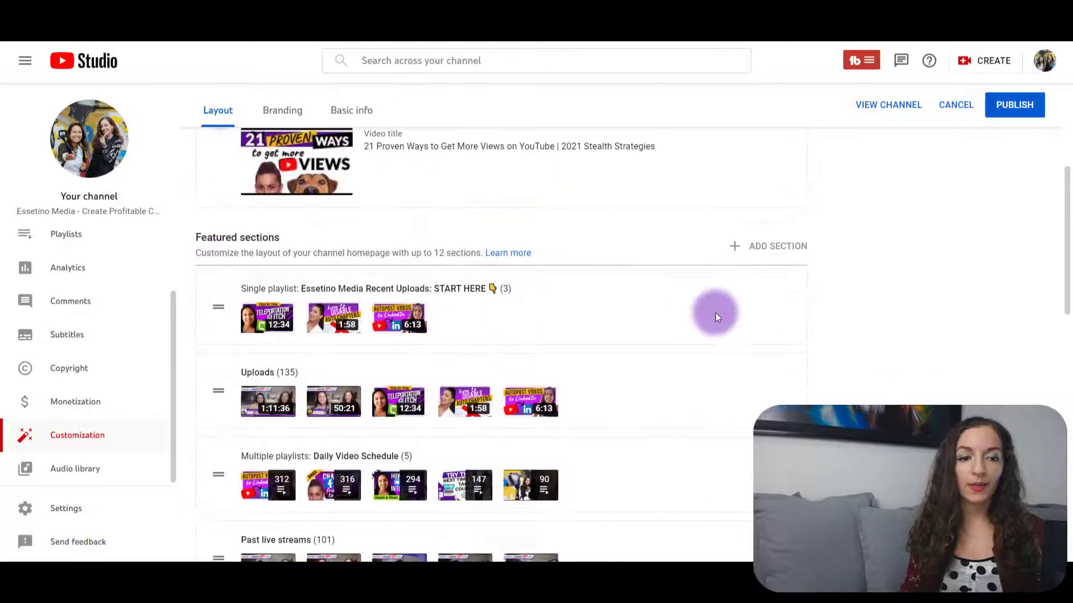
{"action": "mouse_move", "coordinate": [785, 382]}
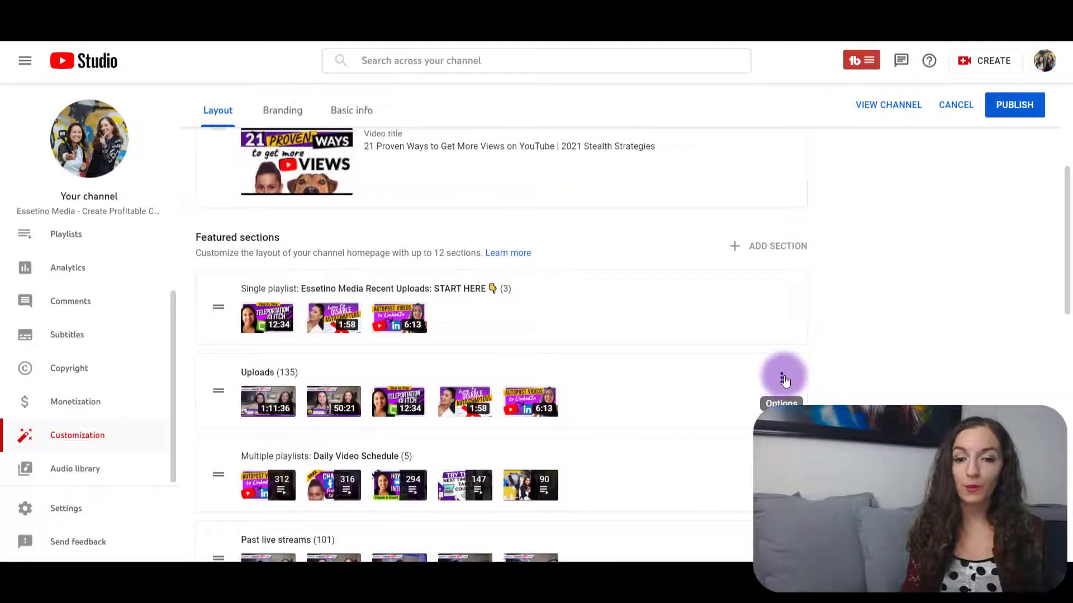
{"action": "left_click", "coordinate": [783, 378]}
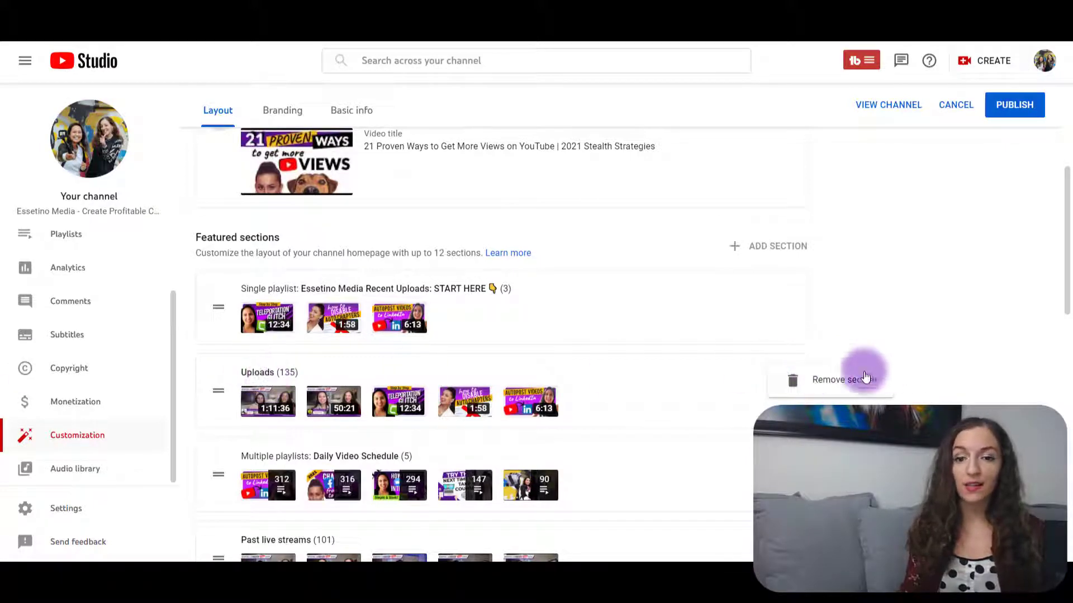
{"action": "left_click", "coordinate": [831, 382]}
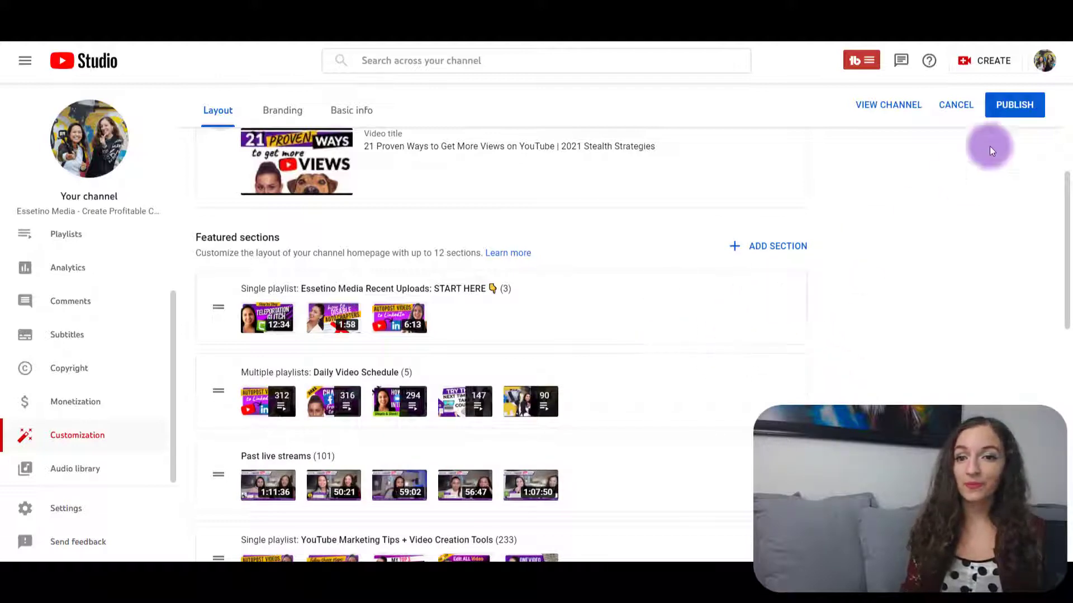
{"action": "left_click", "coordinate": [1013, 105]}
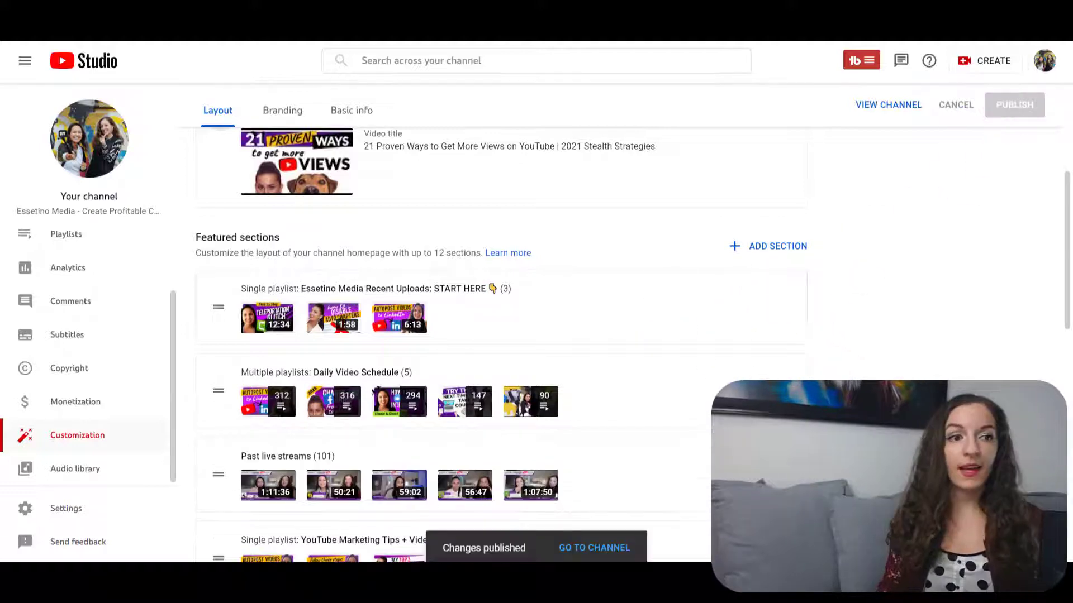
{"action": "left_click", "coordinate": [906, 108]}
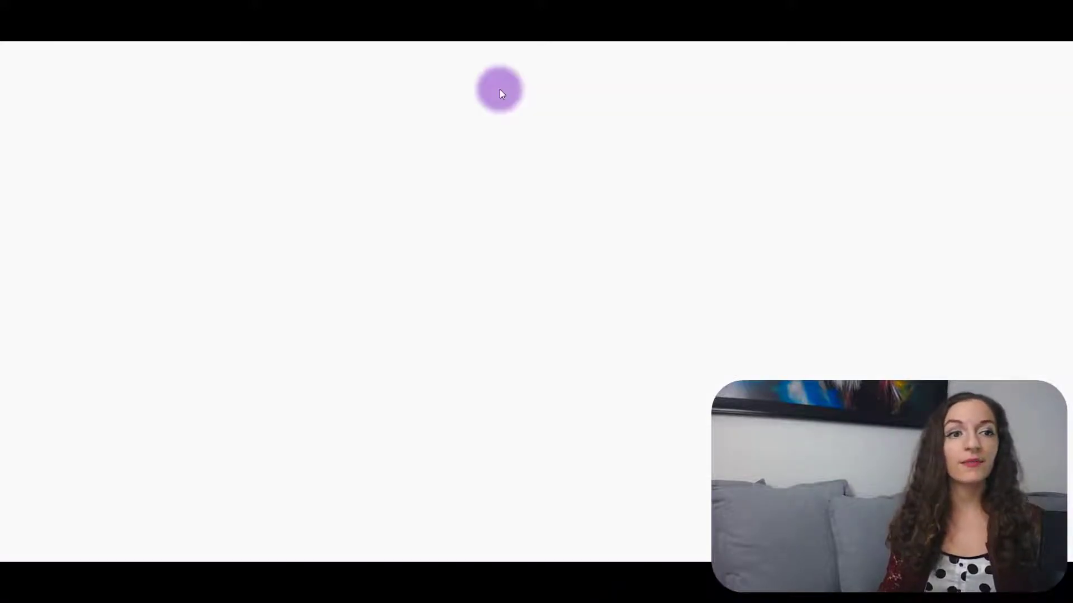
- Scroll the channel homepage to check the START HERE row below the featured video, then return to top
{"action": "scroll", "coordinate": [639, 413], "scroll_direction": "down", "scroll_amount": 3}
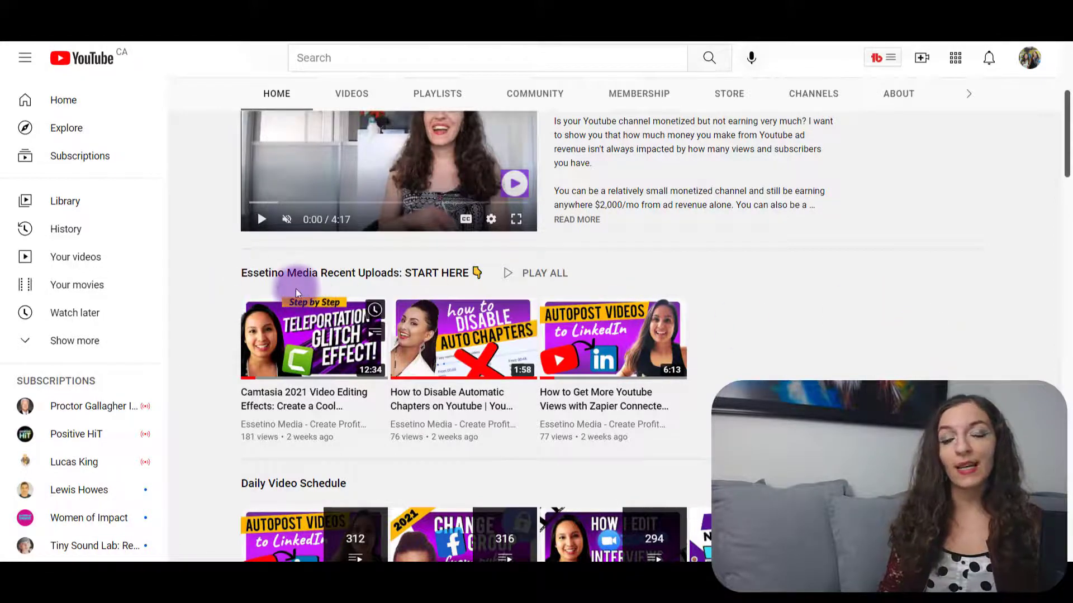
{"action": "mouse_move", "coordinate": [458, 335]}
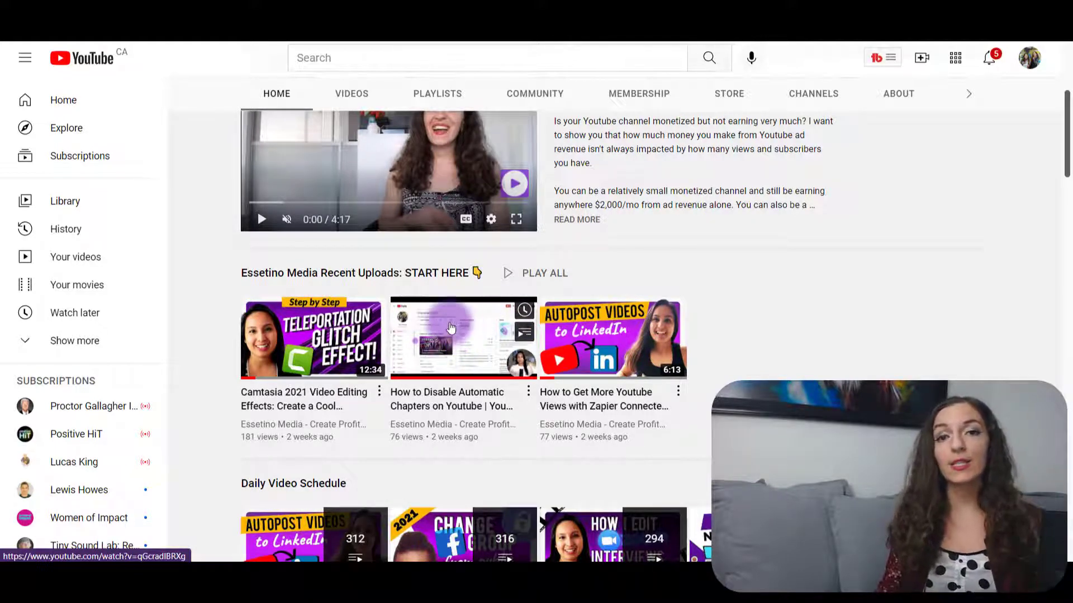
{"action": "scroll", "coordinate": [426, 365], "scroll_direction": "down", "scroll_amount": 1}
{"action": "scroll", "coordinate": [426, 364], "scroll_direction": "down", "scroll_amount": 2}
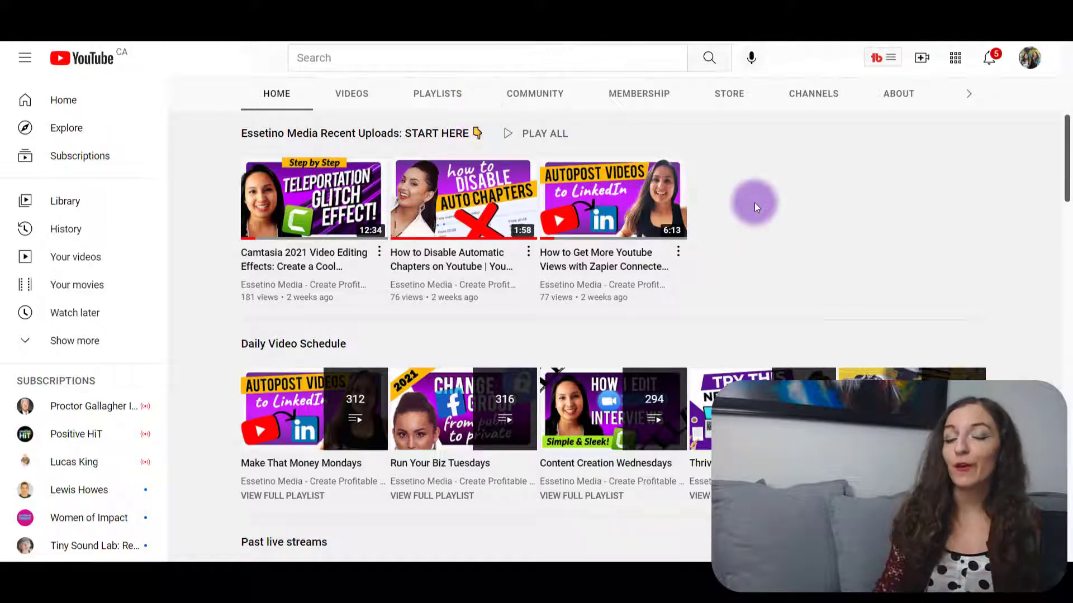
{"action": "scroll", "coordinate": [781, 220], "scroll_direction": "up", "scroll_amount": 3}
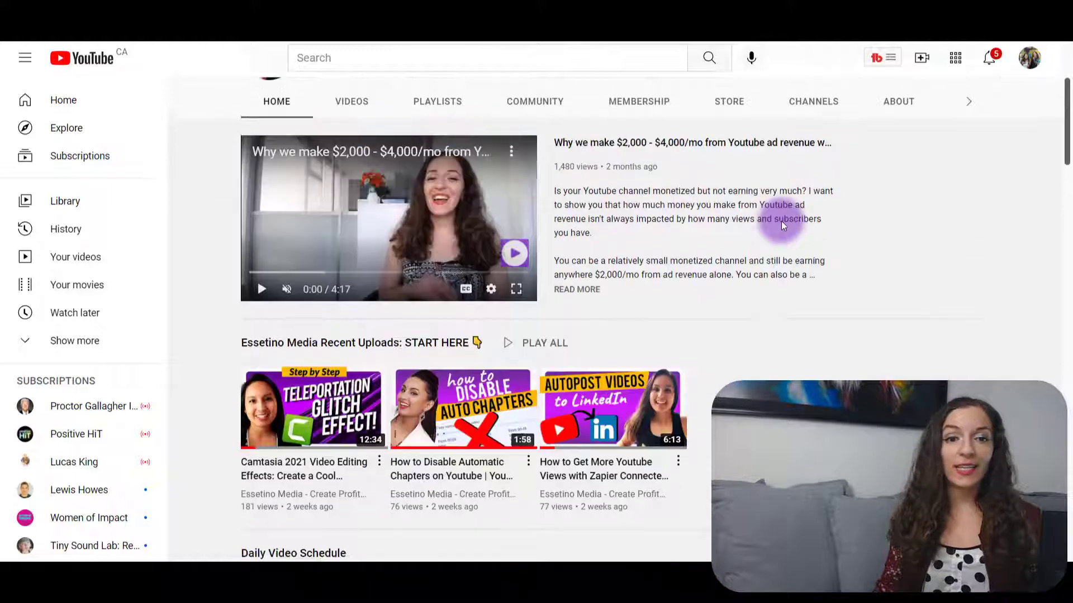
{"action": "scroll", "coordinate": [781, 220], "scroll_direction": "up", "scroll_amount": 3}
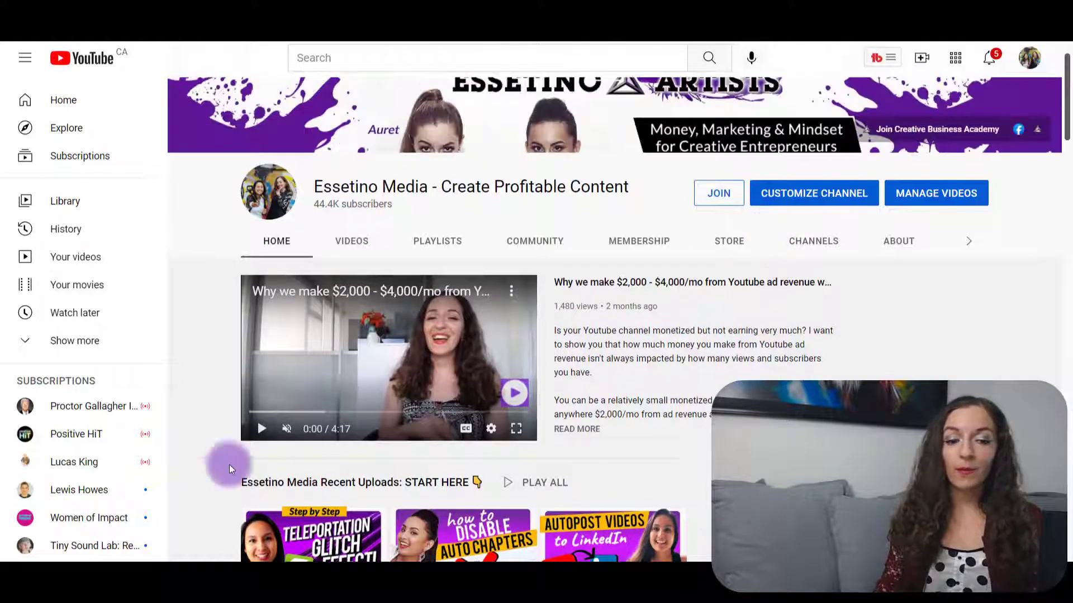